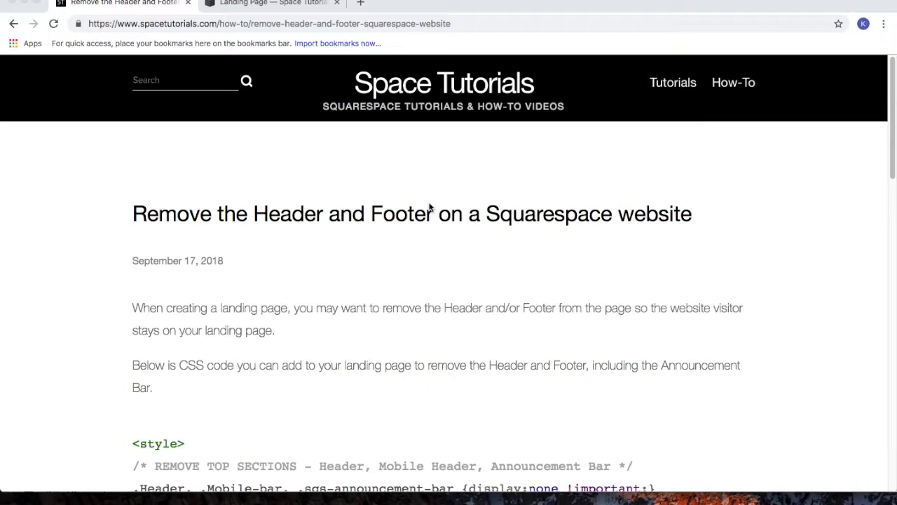
Copy the tutorial's CSS code block that hides the header, mobile bar, announcement bar and footer, including its style tags
left_click(140, 219)
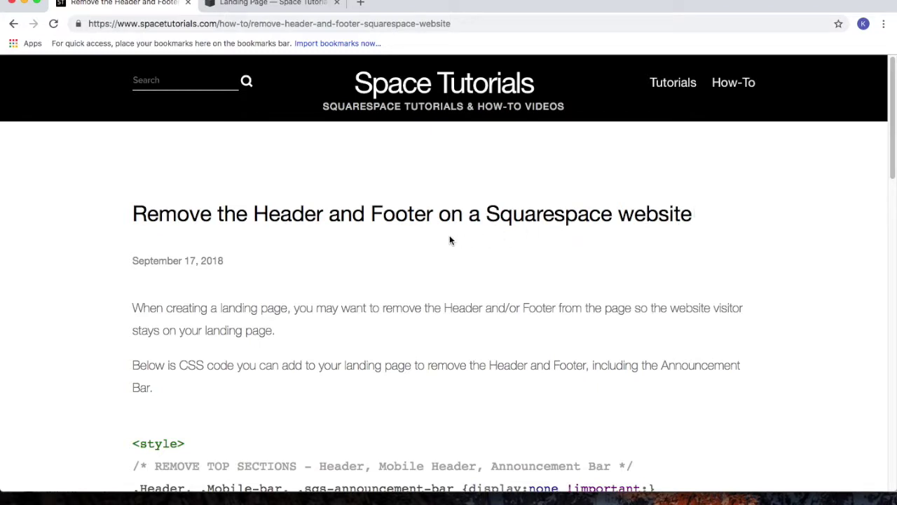
scroll(449, 236, "down", 3)
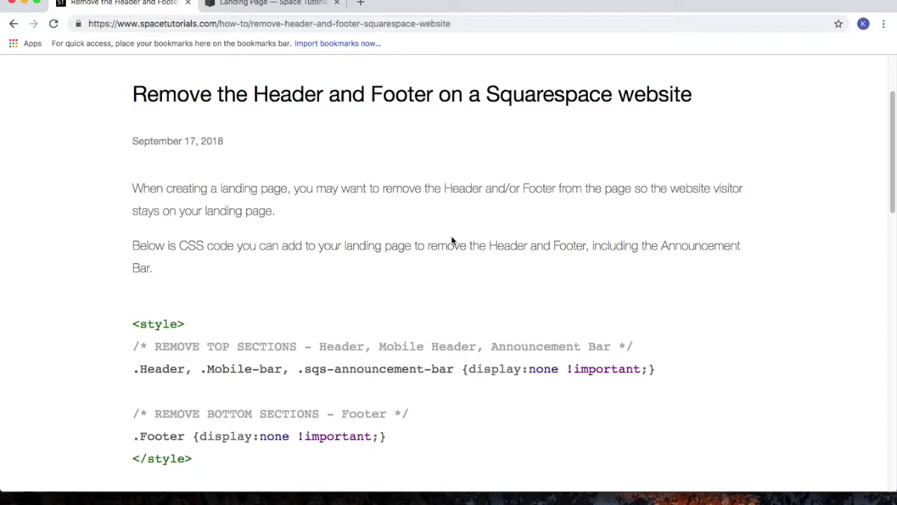
scroll(353, 258, "up", 3)
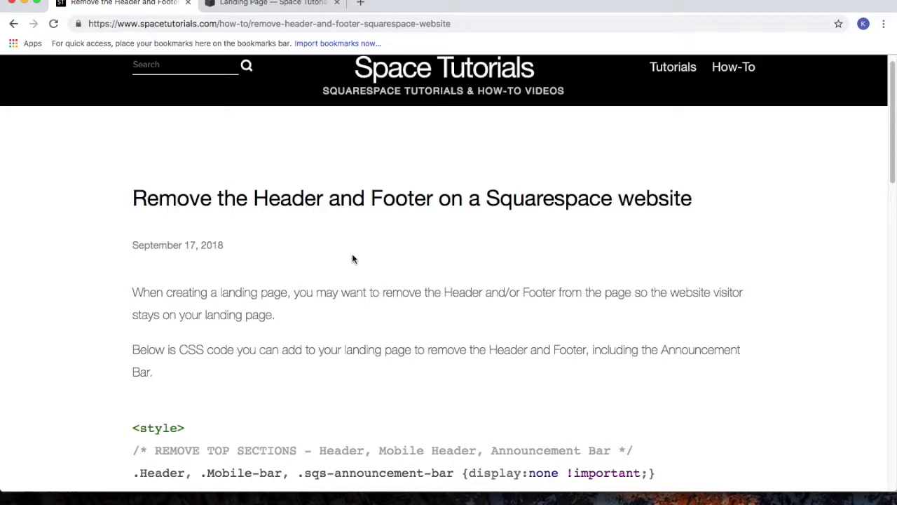
scroll(354, 259, "down", 4)
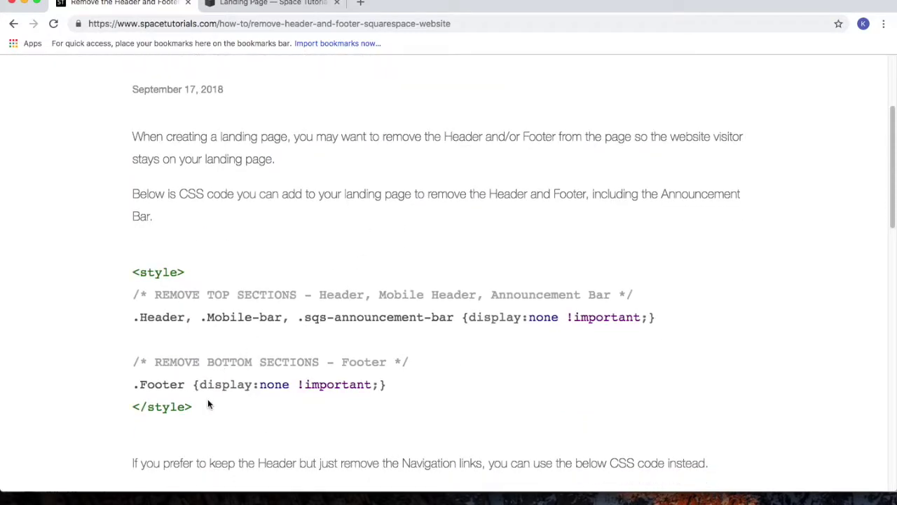
left_click_drag(179, 401, 128, 273)
key("ctrl+c")
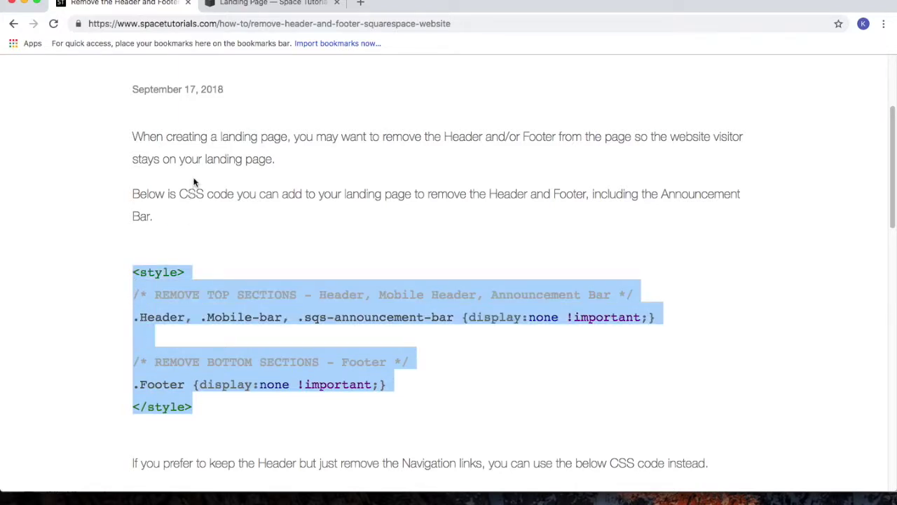
Switch to the Squarespace site editor and examine the landing page's announcement bar, header navigation, content and footer
left_click(257, 5)
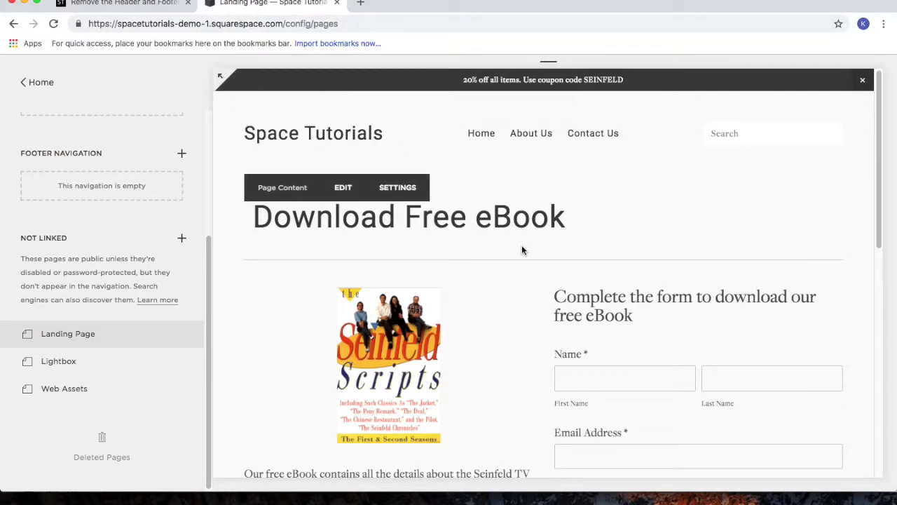
scroll(524, 251, "down", 4)
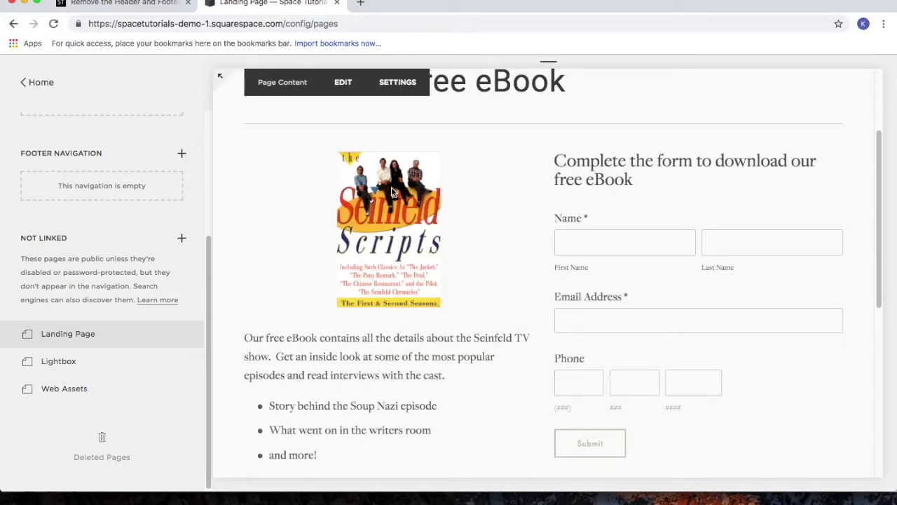
scroll(398, 204, "down", 2)
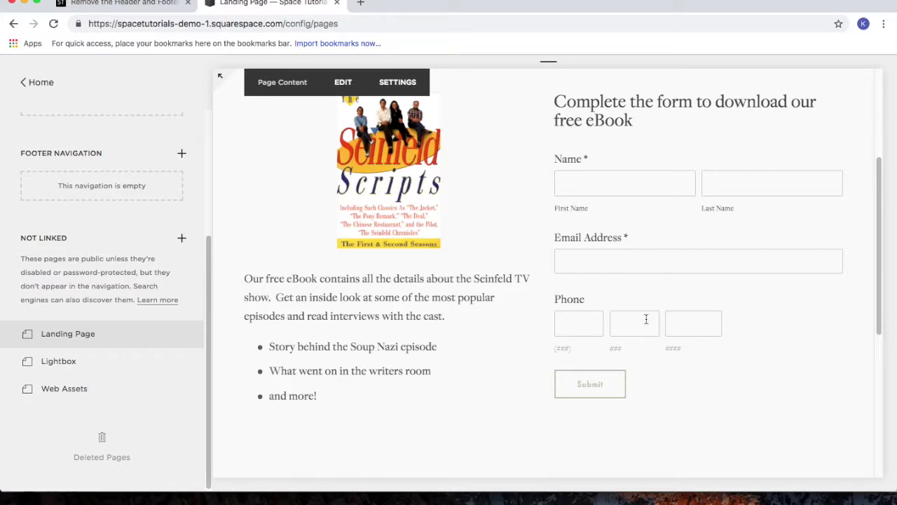
scroll(534, 314, "down", 5)
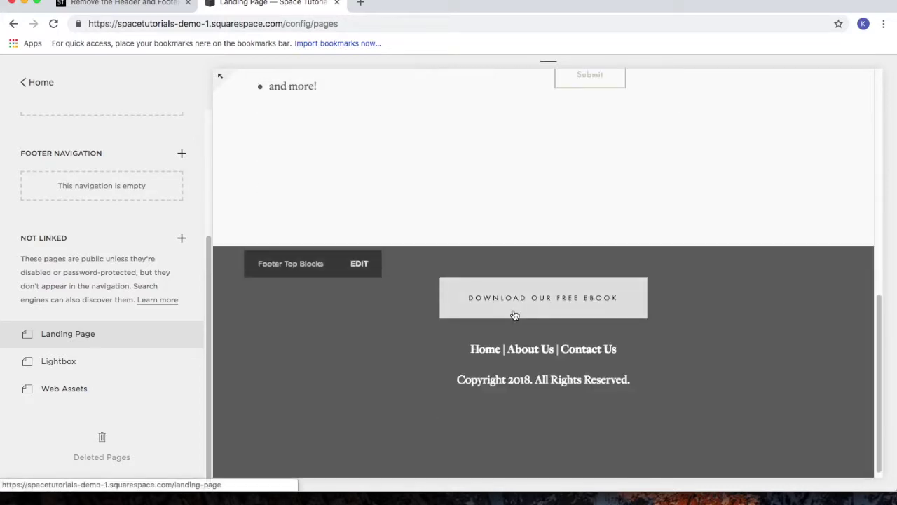
scroll(512, 316, "up", 4)
scroll(504, 314, "up", 5)
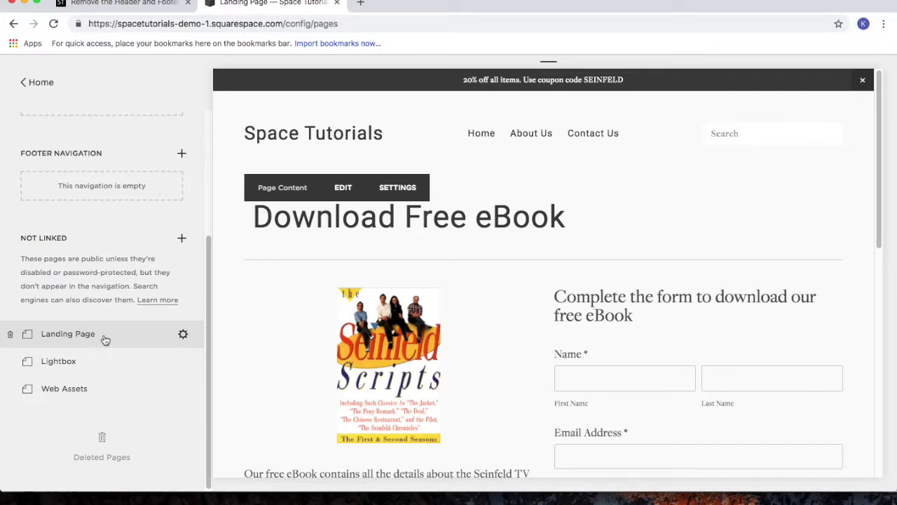
Paste the copied header and footer removal CSS into the Landing Page's page header code injection and save the page settings
left_click(183, 336)
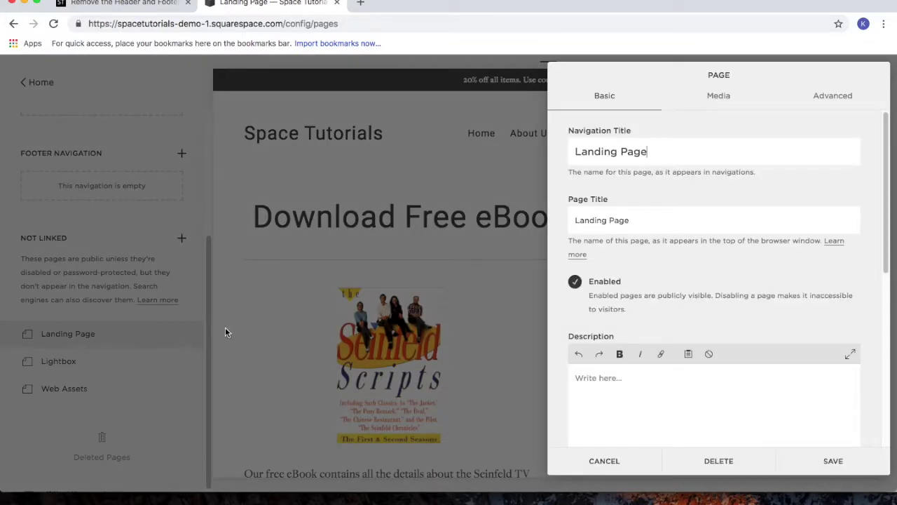
left_click(819, 99)
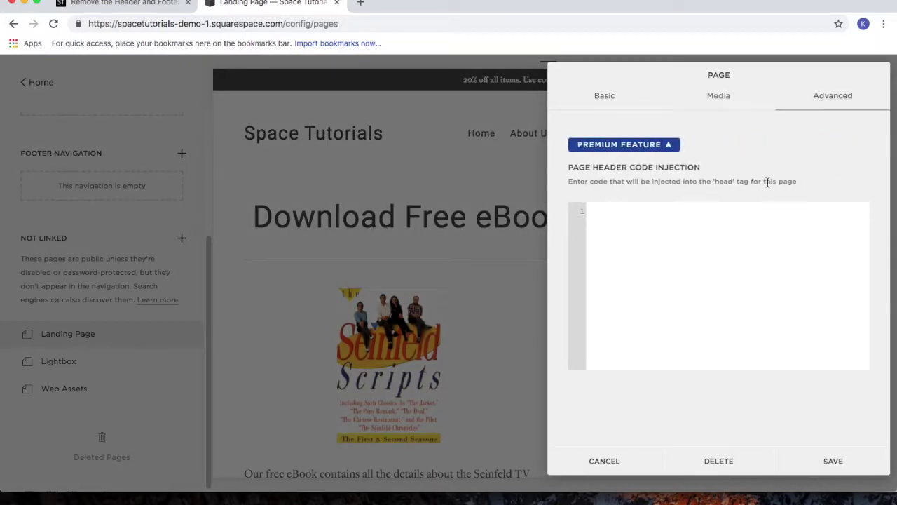
left_click(668, 226)
key("ctrl+v")
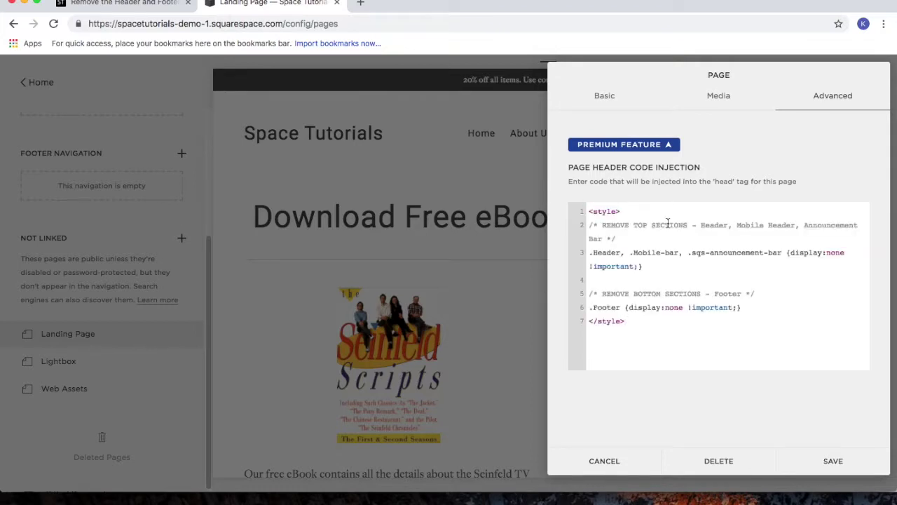
left_click_drag(631, 321, 583, 215)
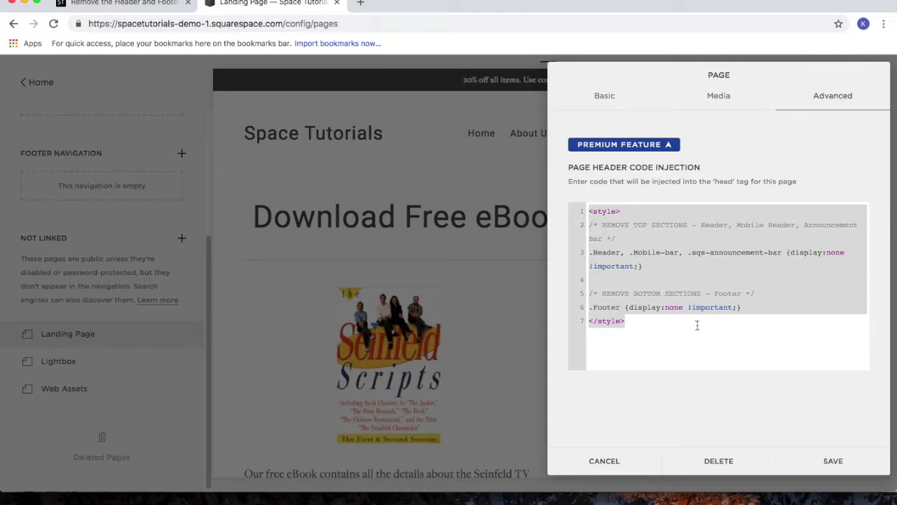
left_click(831, 463)
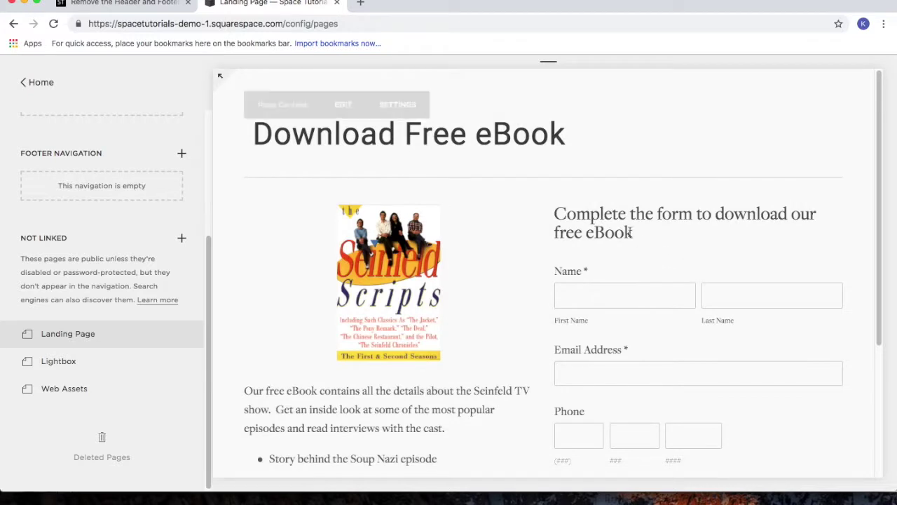
Check the top and bottom of the landing page in the desktop, tablet and phone previews, ending in the desktop preview
scroll(605, 207, "down", 5)
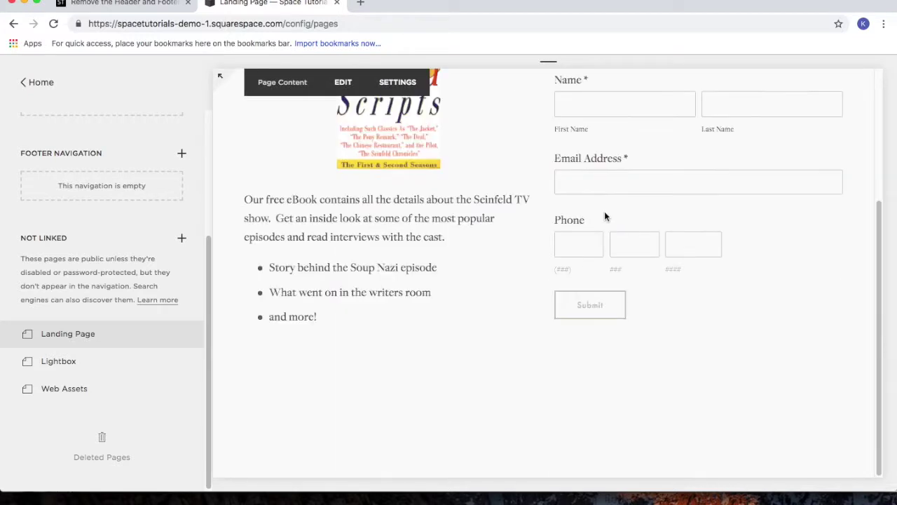
scroll(541, 354, "up", 5)
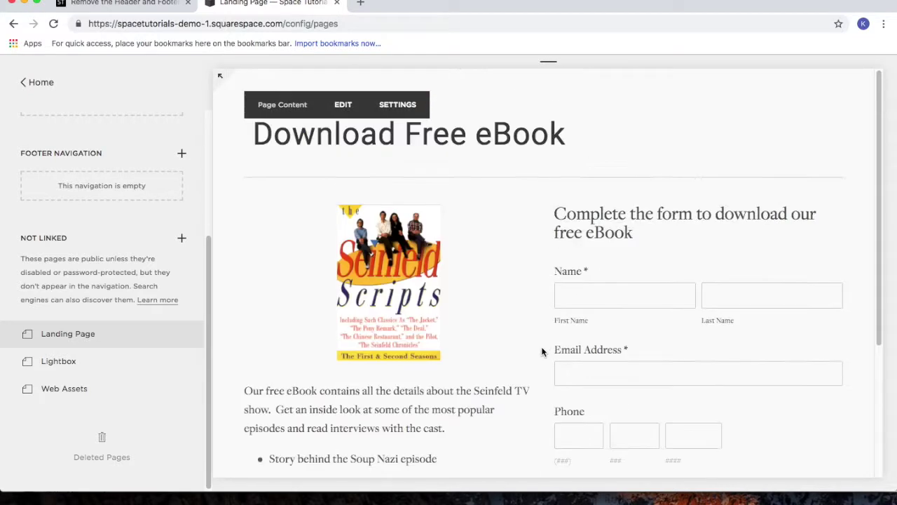
mouse_move(551, 67)
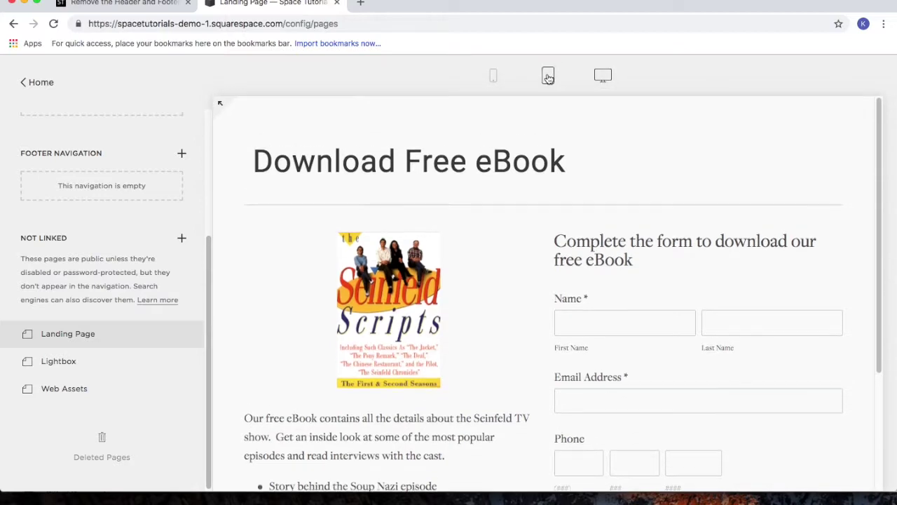
left_click(548, 76)
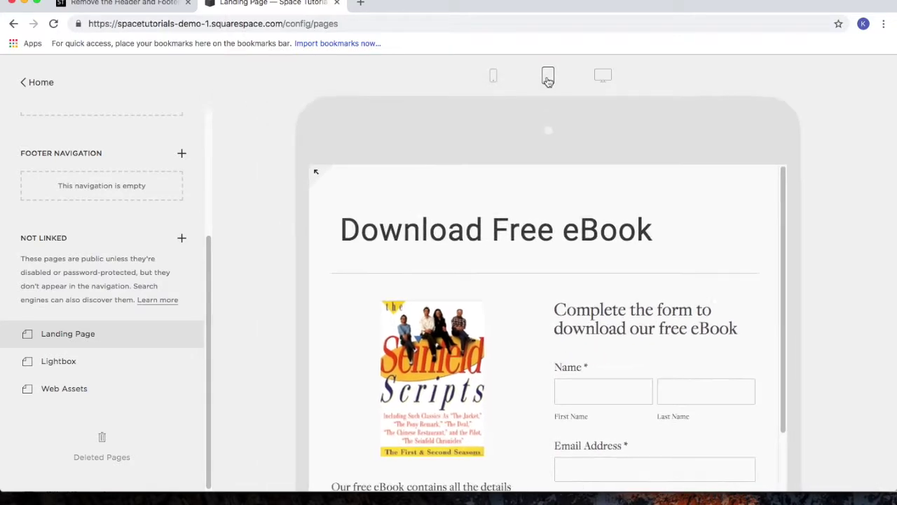
scroll(568, 265, "down", 3)
scroll(569, 262, "up", 3)
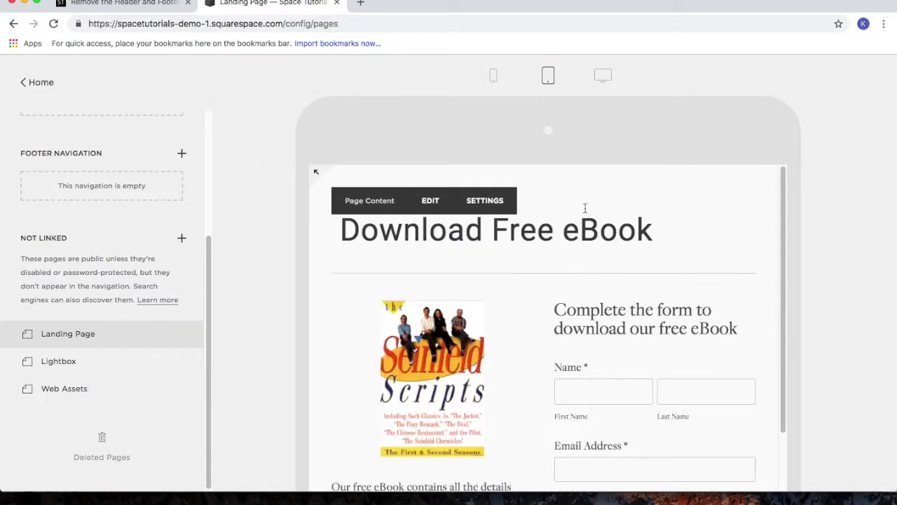
left_click(494, 77)
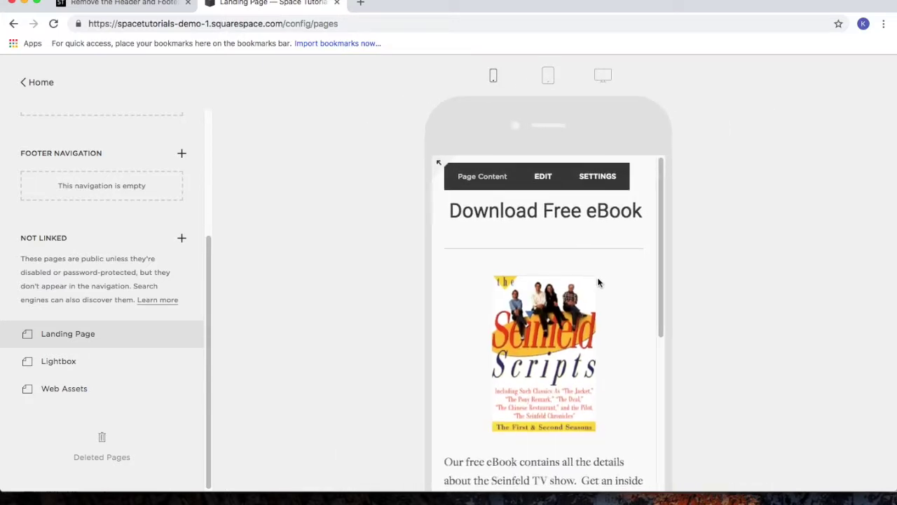
scroll(598, 277, "down", 5)
scroll(601, 280, "up", 5)
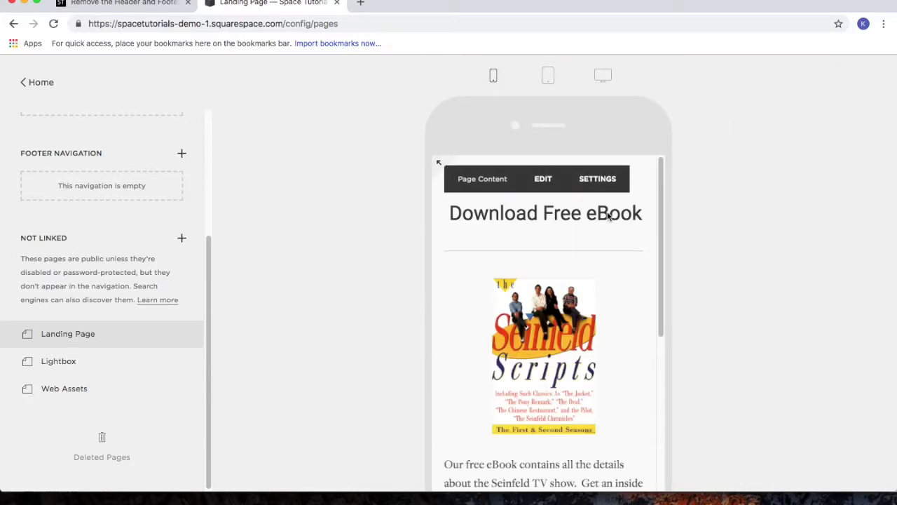
left_click(604, 77)
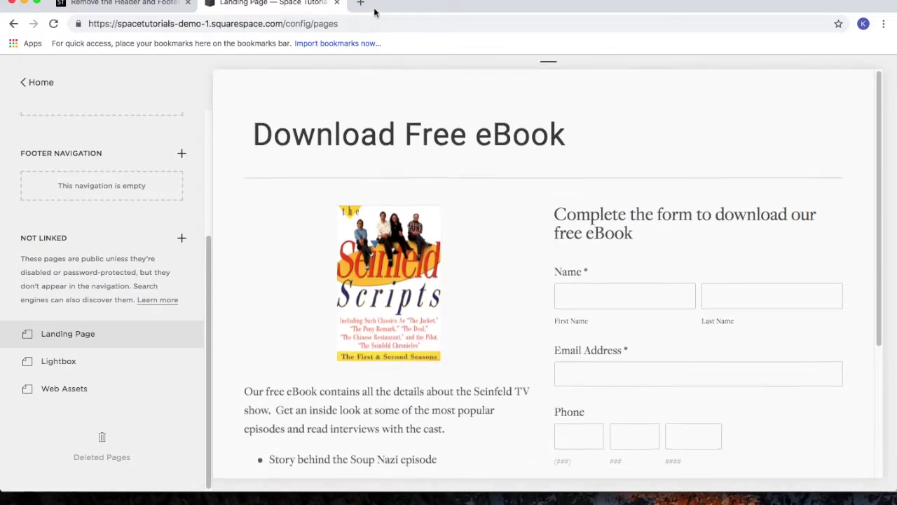
Return to the tutorial article and copy the alternative CSS block that hides only the desktop and mobile navigation
left_click(154, 9)
scroll(349, 278, "down", 4)
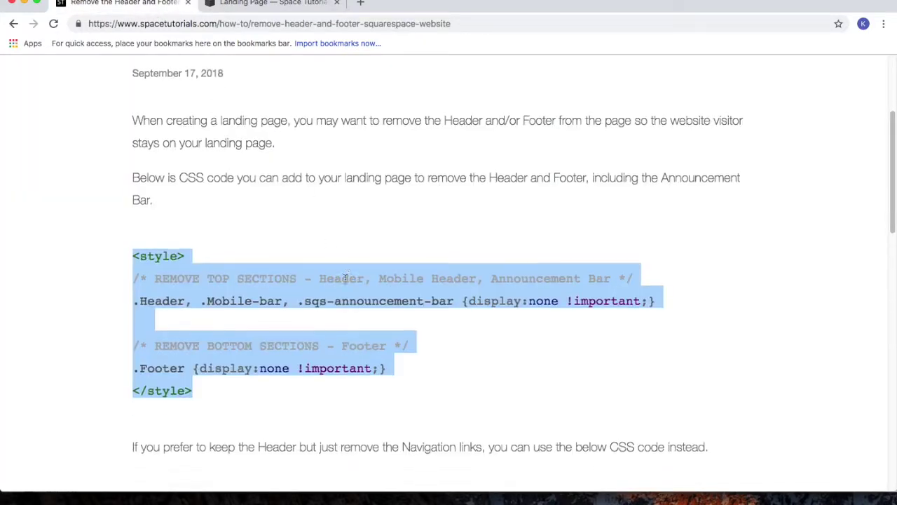
left_click(474, 218)
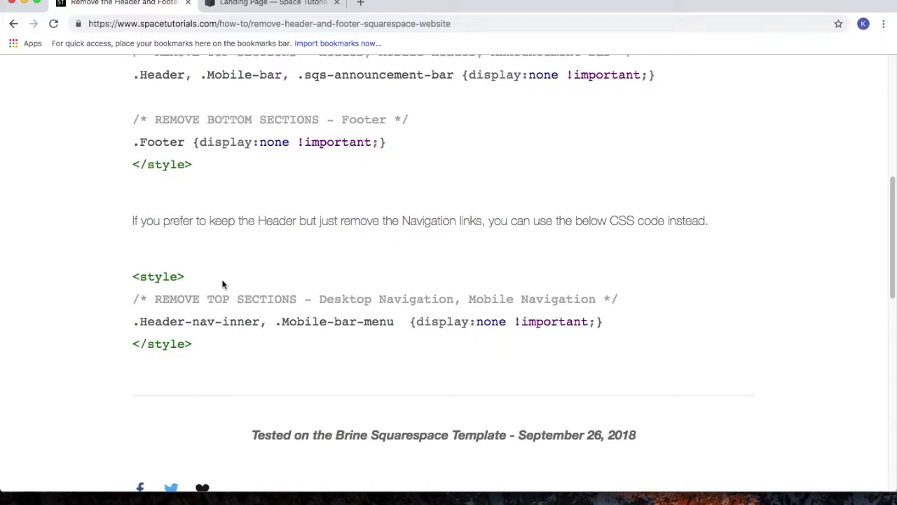
left_click_drag(201, 343, 136, 277)
key("super+c")
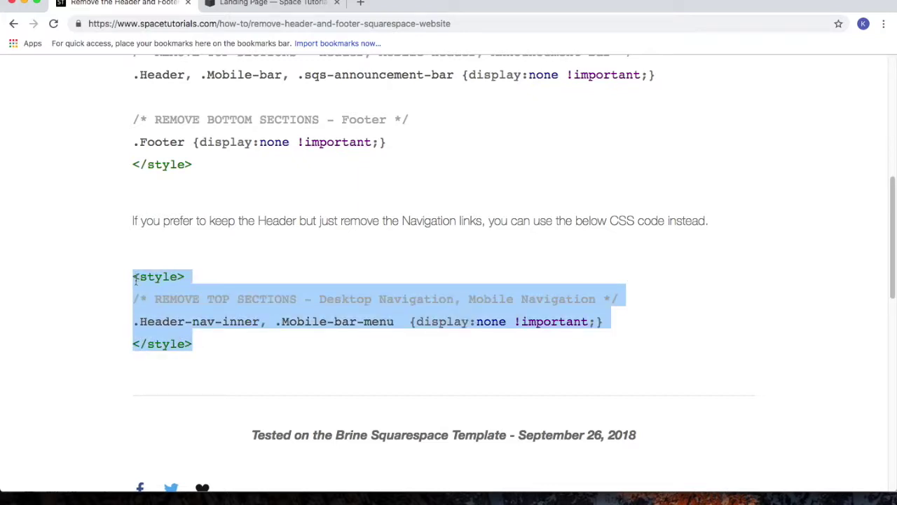
Replace the Landing Page's page header code injection with the copied navigation-only CSS, save it, and check the page's header area
left_click(265, 7)
mouse_move(178, 335)
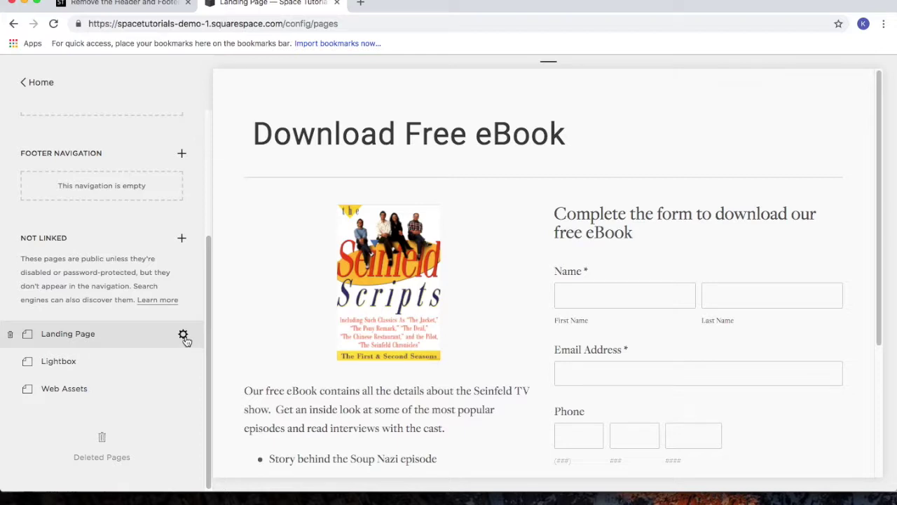
left_click(183, 335)
left_click(831, 100)
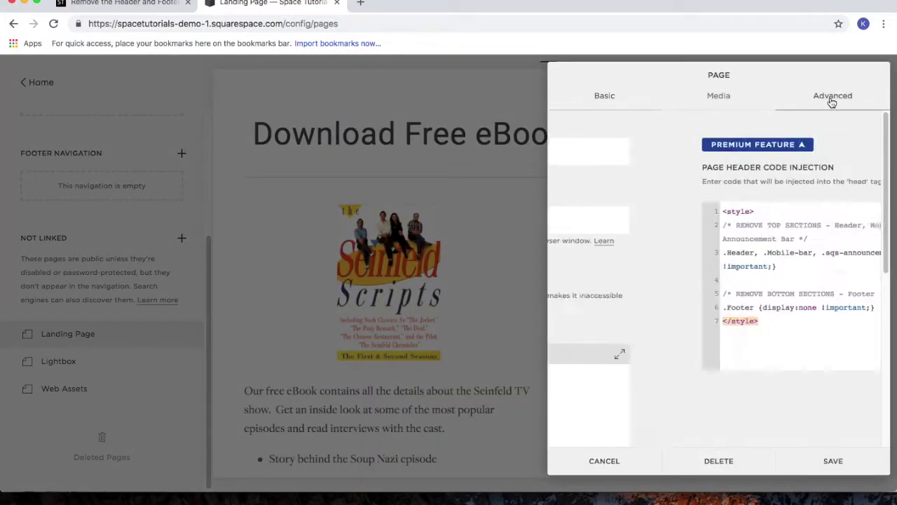
left_click(667, 264)
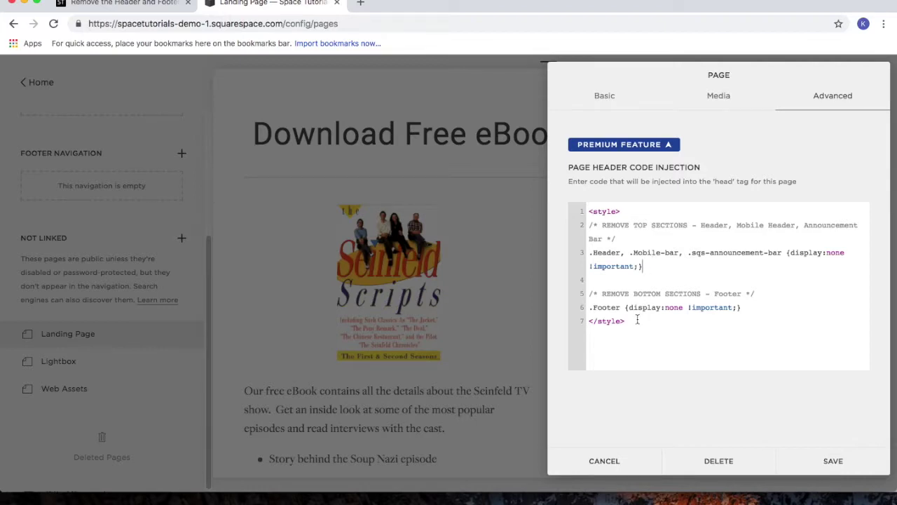
left_click_drag(625, 321, 586, 214)
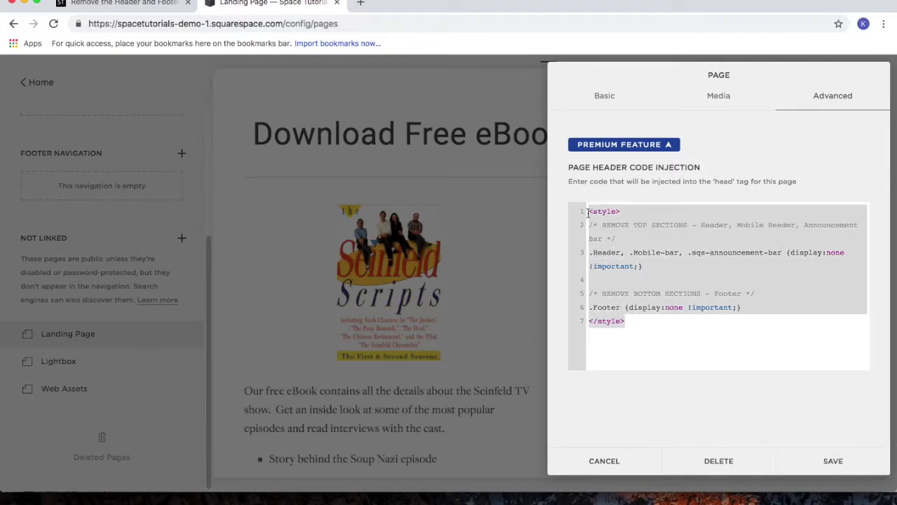
key("BackSpace")
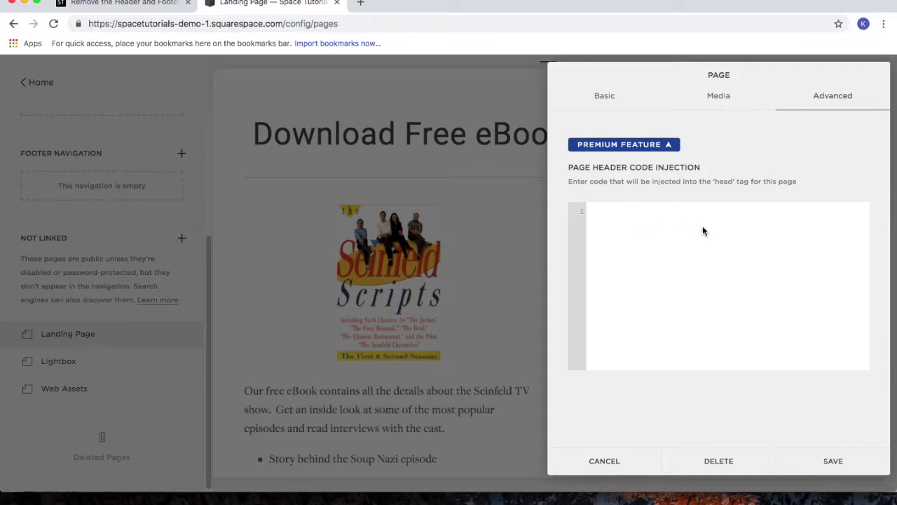
key("super+v")
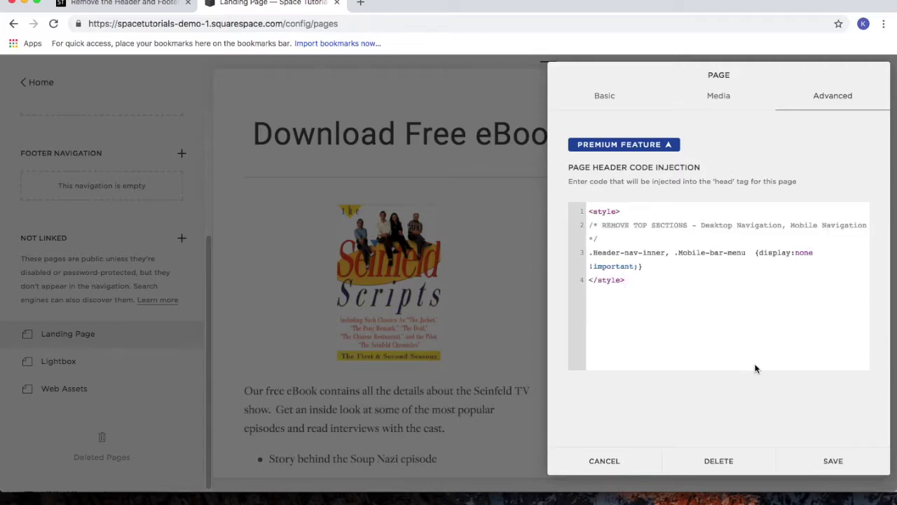
left_click(832, 461)
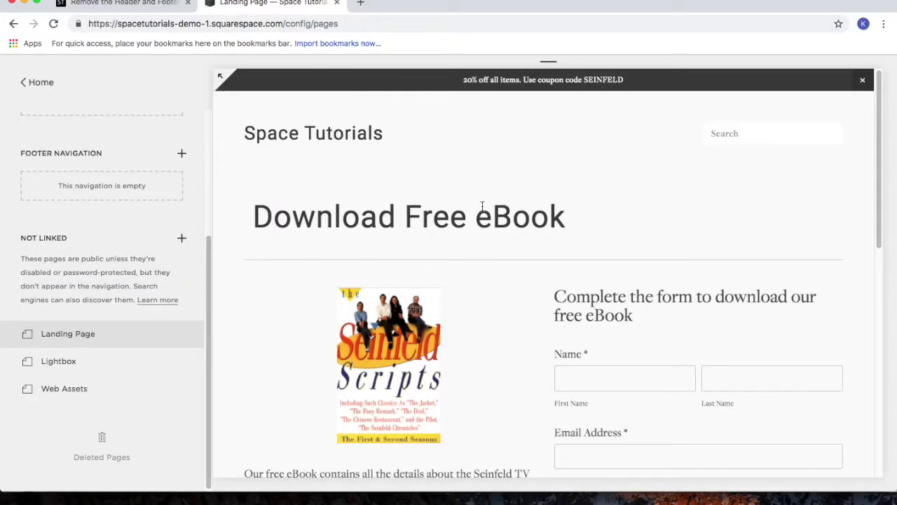
mouse_move(404, 144)
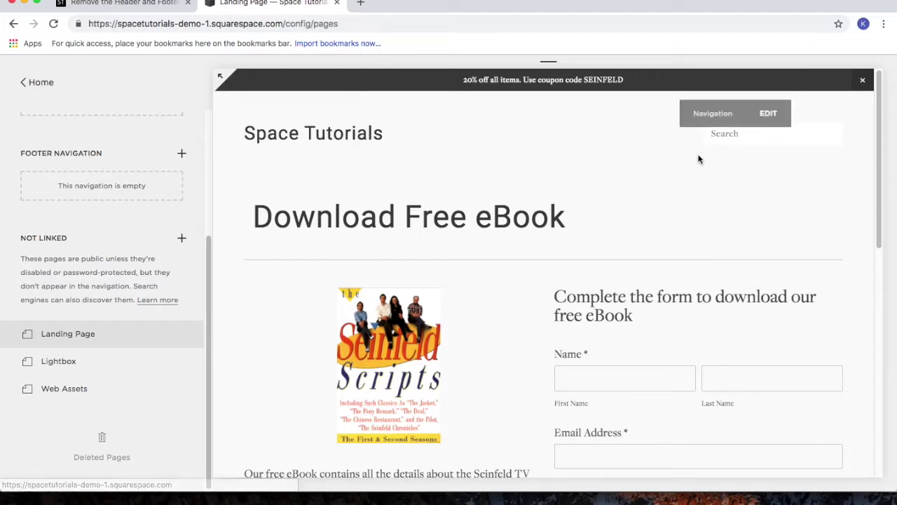
mouse_move(499, 144)
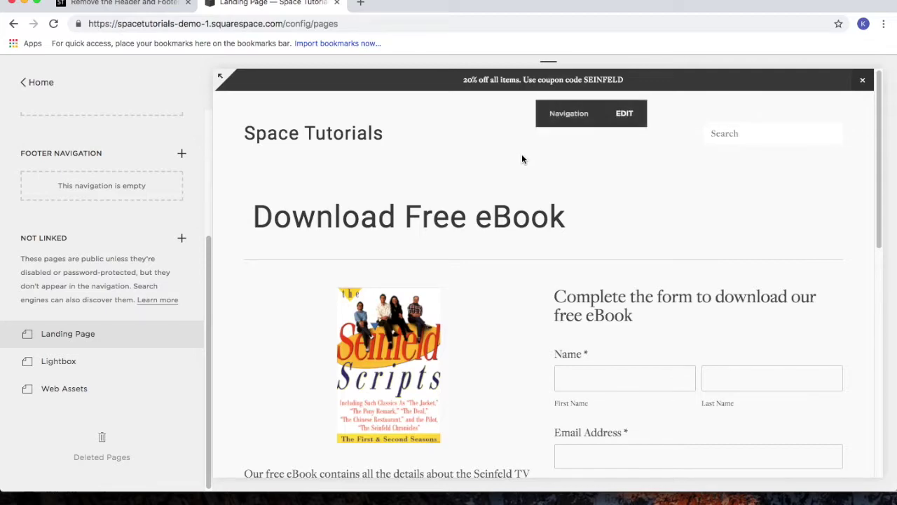
Check the bottom of the landing page, and return to the article's CSS block that removes the header and footer
scroll(531, 169, "down", 10)
left_click(499, 304)
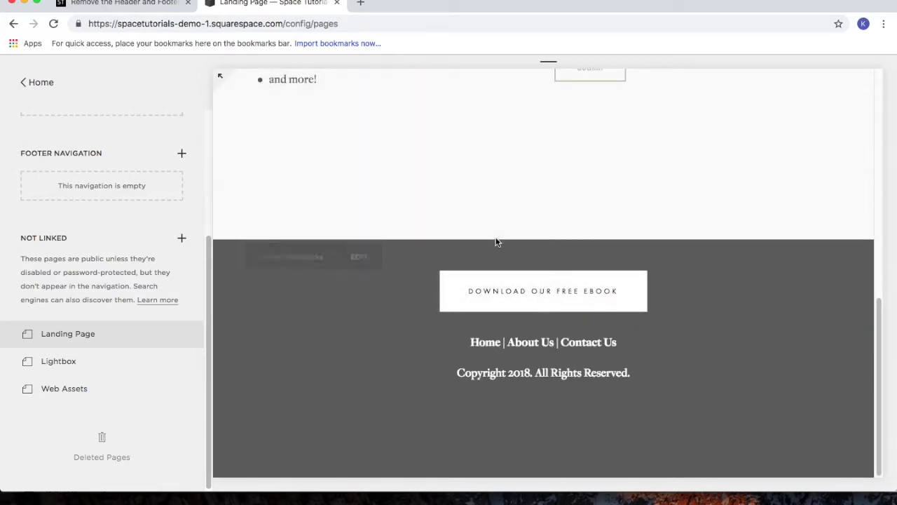
left_click(162, 7)
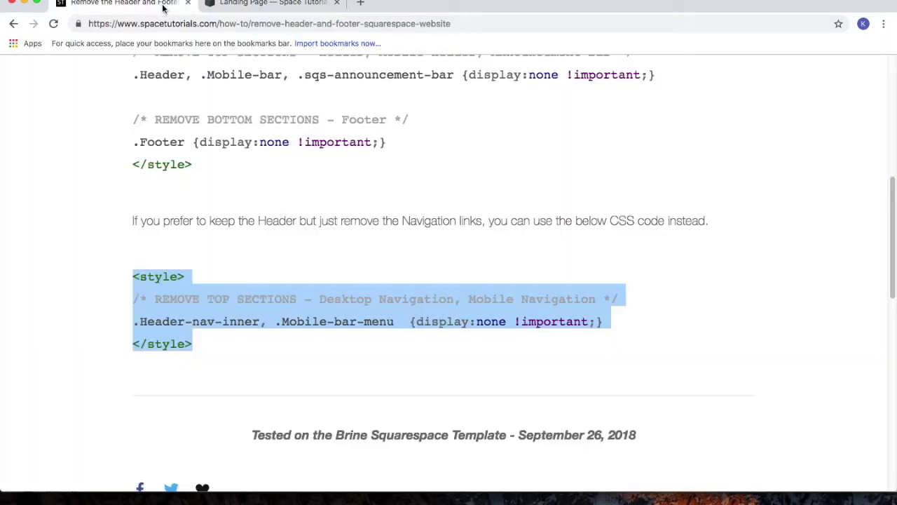
left_click(359, 203)
scroll(365, 195, "up", 1)
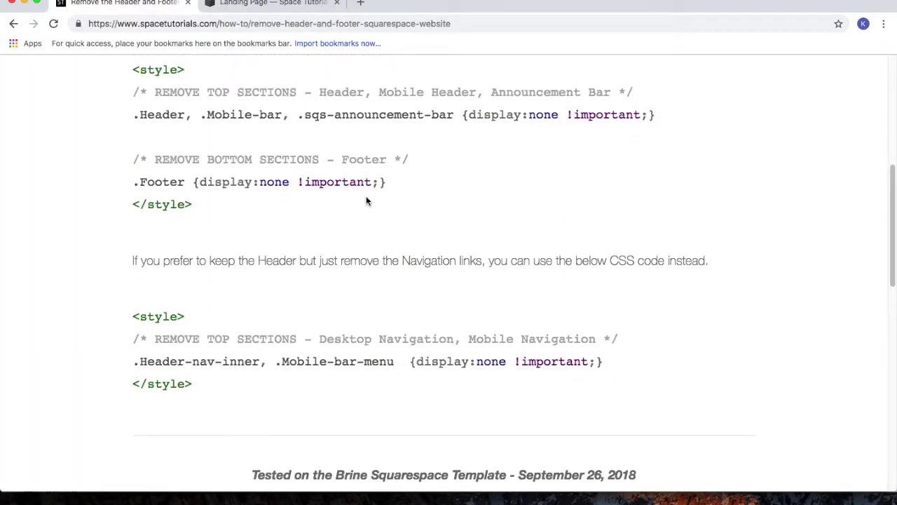
scroll(395, 214, "up", 2)
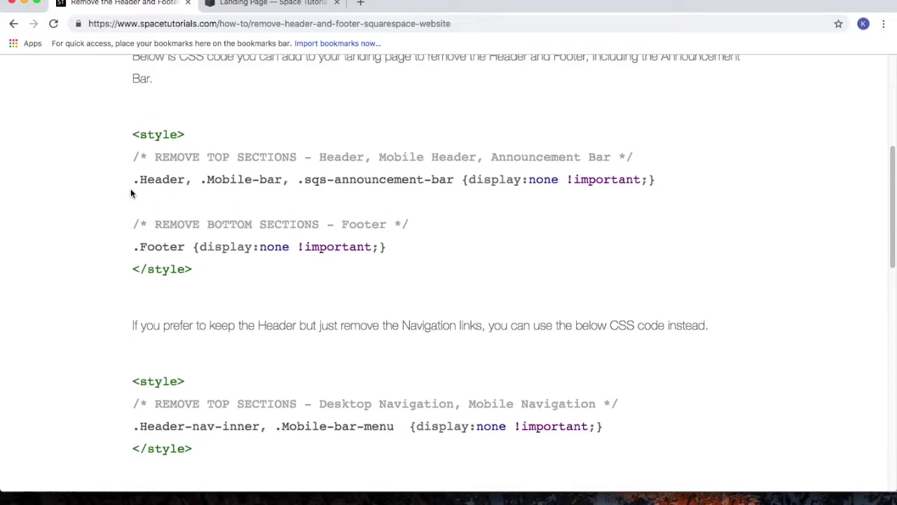
Copy the .sqs-announcement-bar selector from the article's header and footer removal CSS
left_click_drag(134, 179, 289, 180)
left_click_drag(133, 180, 287, 183)
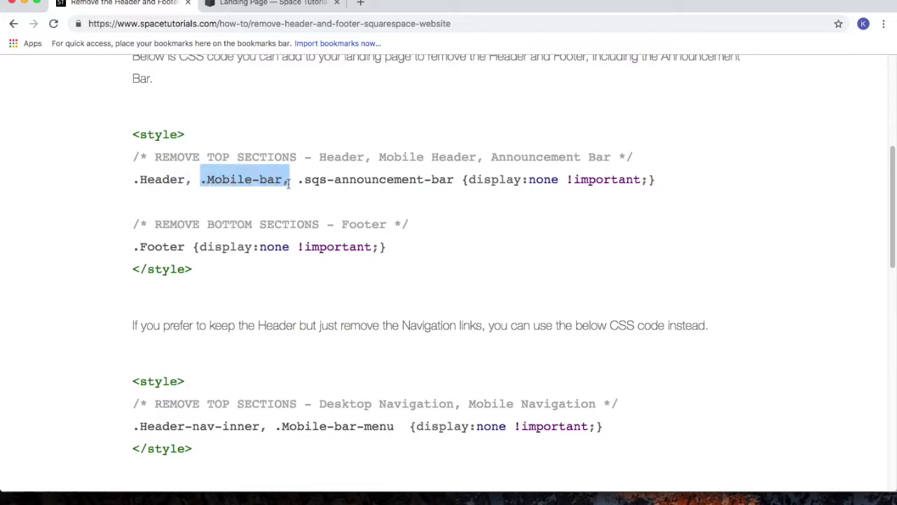
left_click_drag(298, 180, 455, 182)
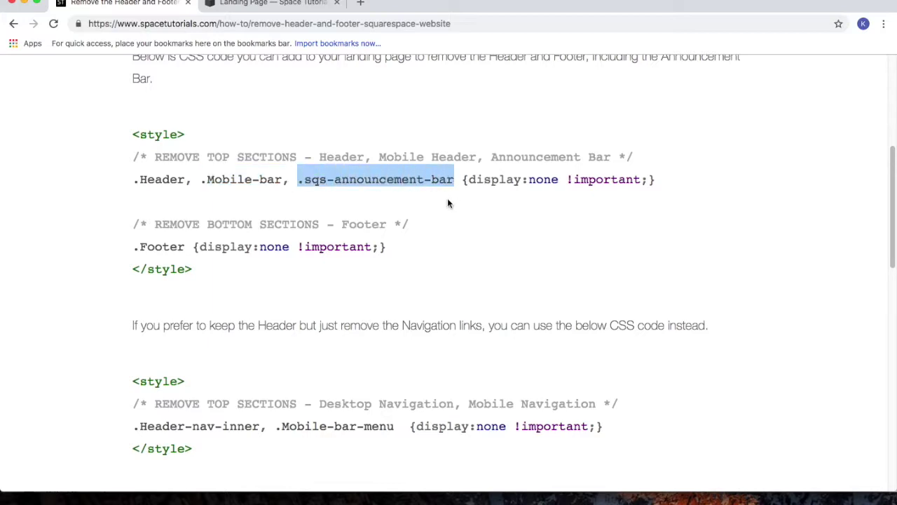
left_click(447, 203)
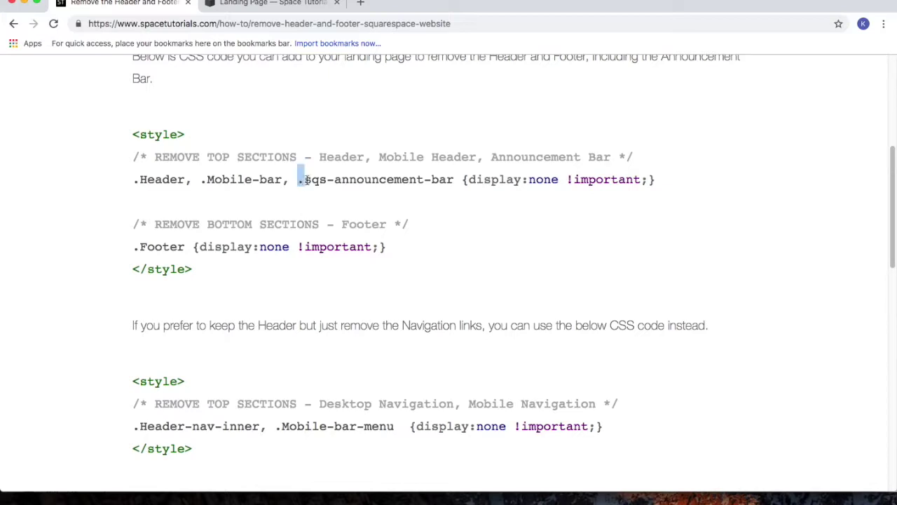
left_click_drag(306, 181, 454, 182)
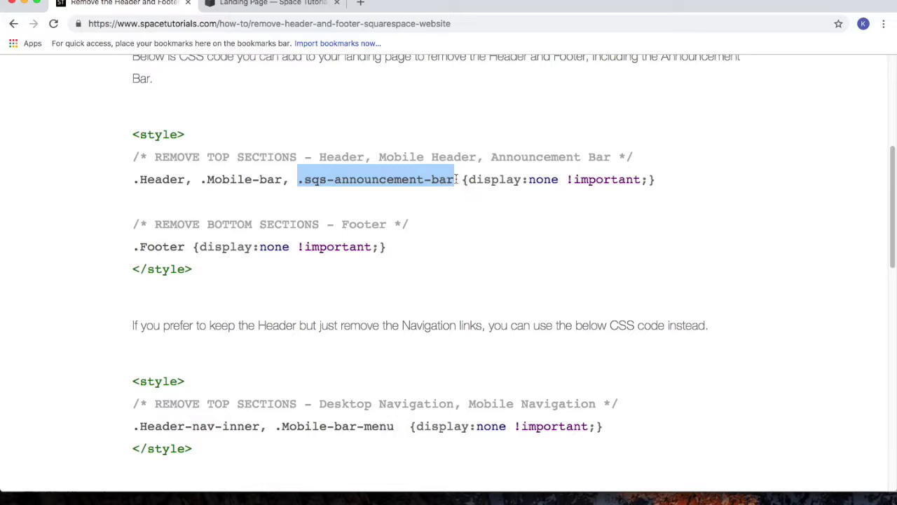
Add .sqs-announcement-bar after .Mobile-bar-menu, separated by a comma, in the Landing Page's page header code injection and save the settings
left_click(297, 3)
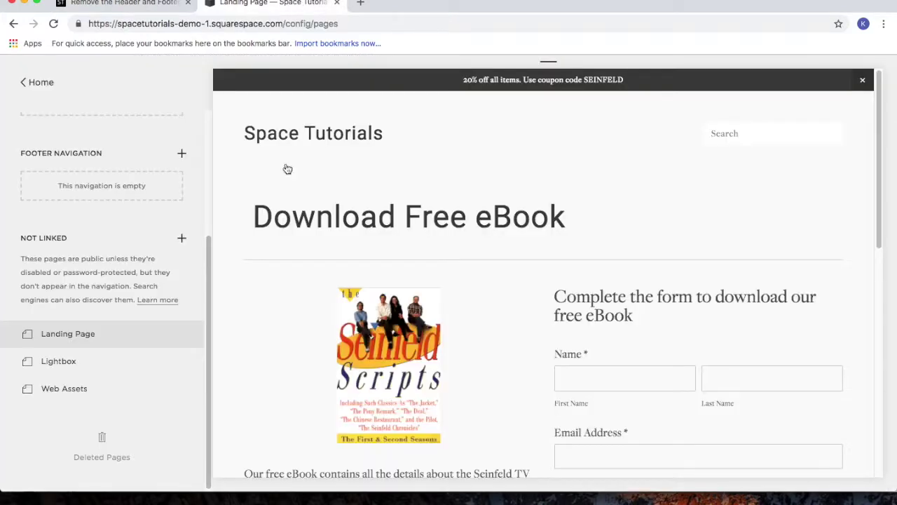
left_click(182, 336)
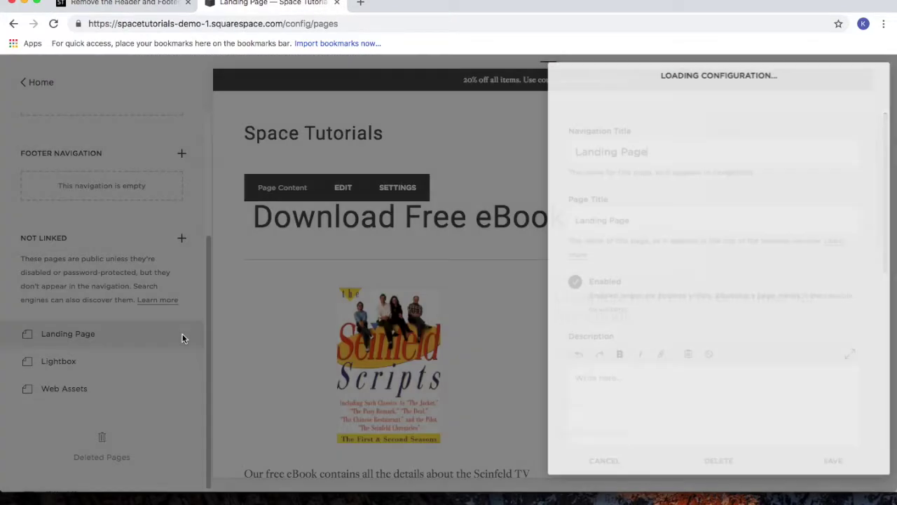
left_click(833, 97)
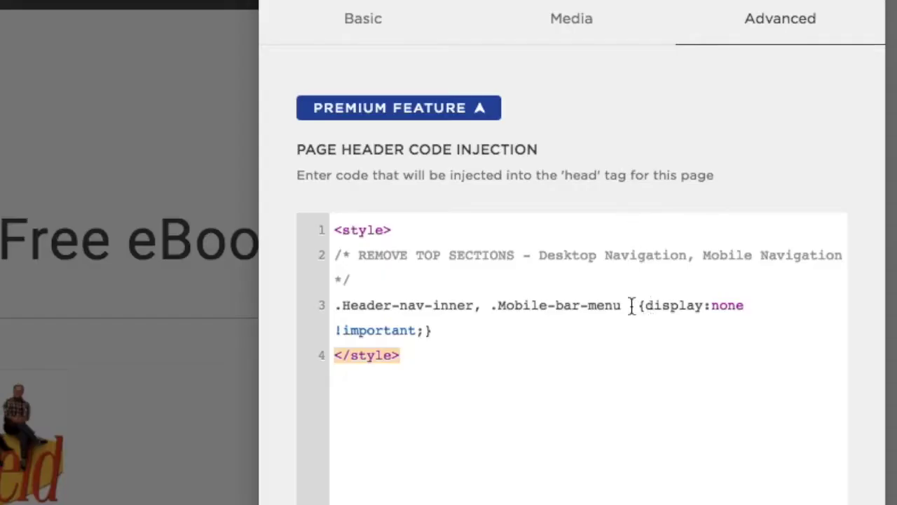
left_click(621, 305)
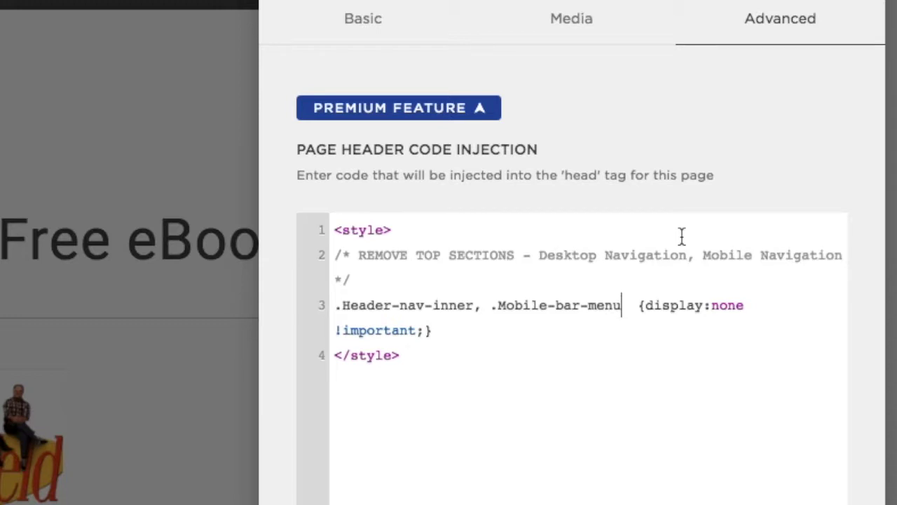
type(",")
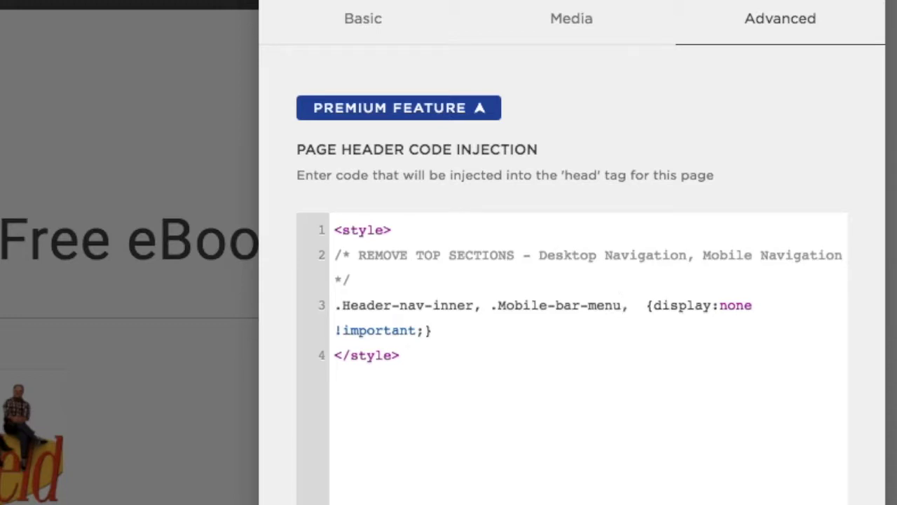
type(" .sqs-announcement-bar")
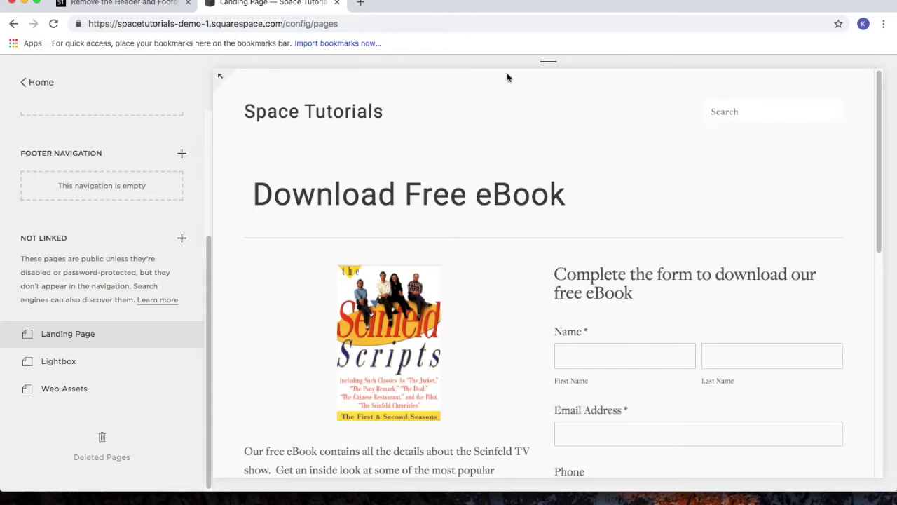
Copy the "REMOVE BOTTOM SECTIONS - Footer" comment and its .Footer rule from the tutorial article
left_click(157, 5)
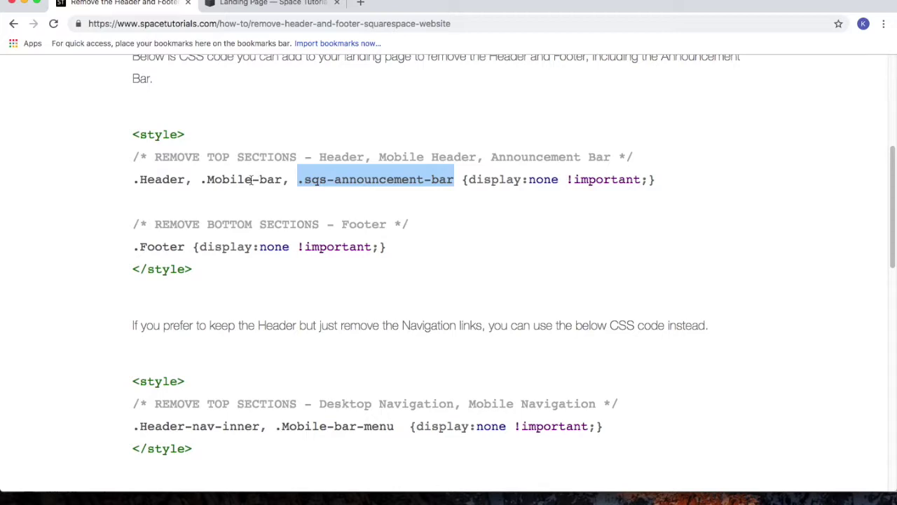
left_click_drag(388, 247, 132, 226)
key("ctrl+c")
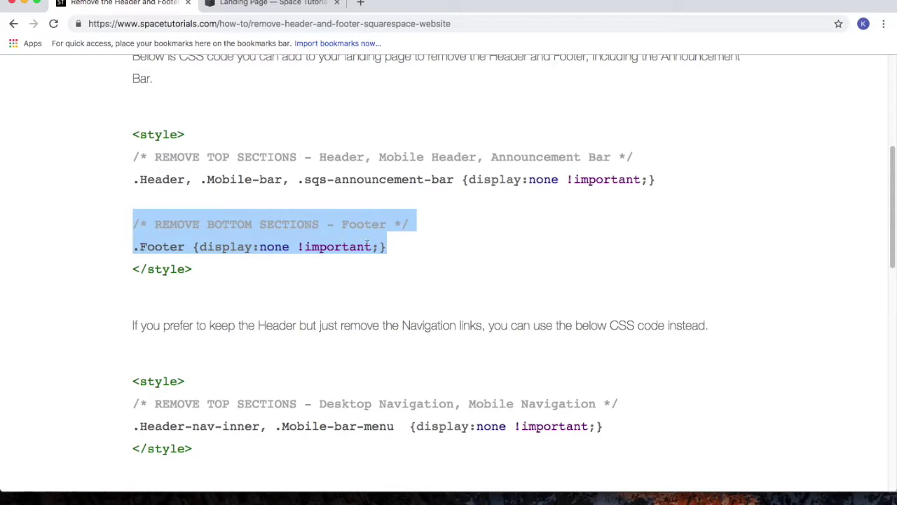
Paste the copied footer rule below the navigation rule, before the closing style tag, in the Landing Page's header code injection and save
left_click(269, 3)
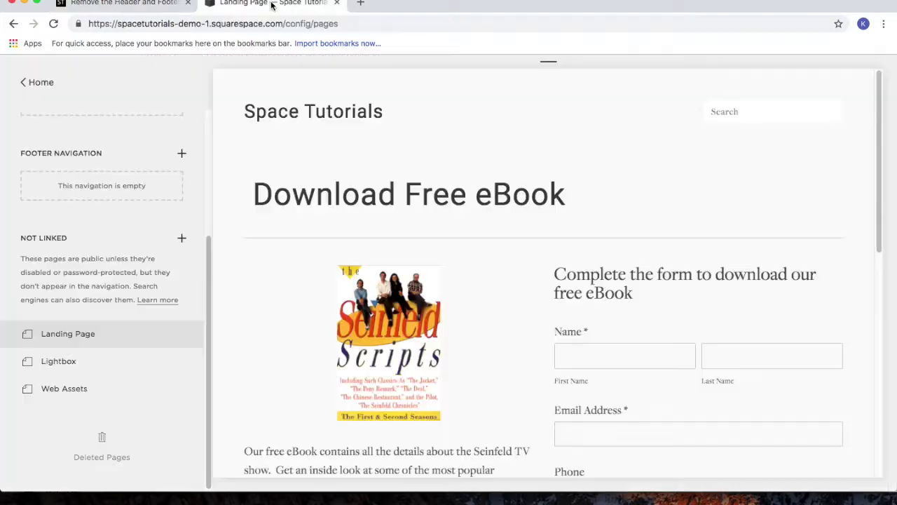
scroll(392, 238, "down", 10)
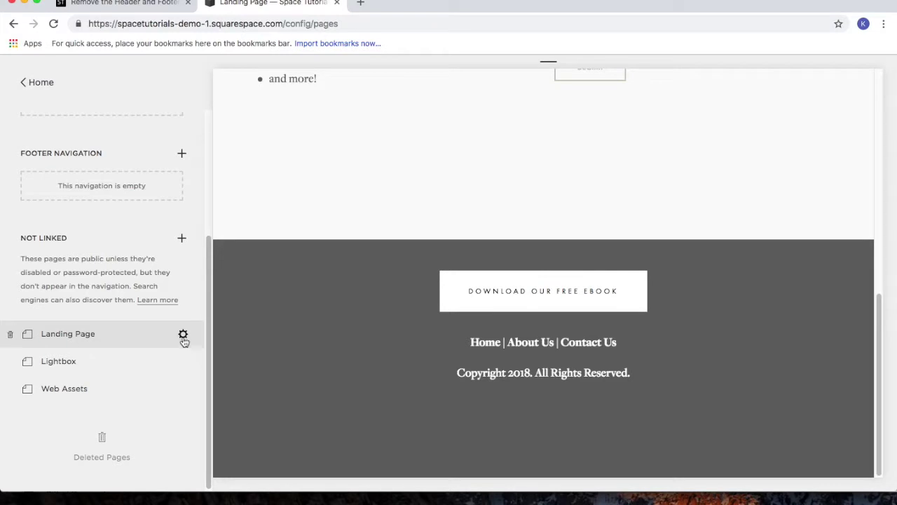
left_click(182, 339)
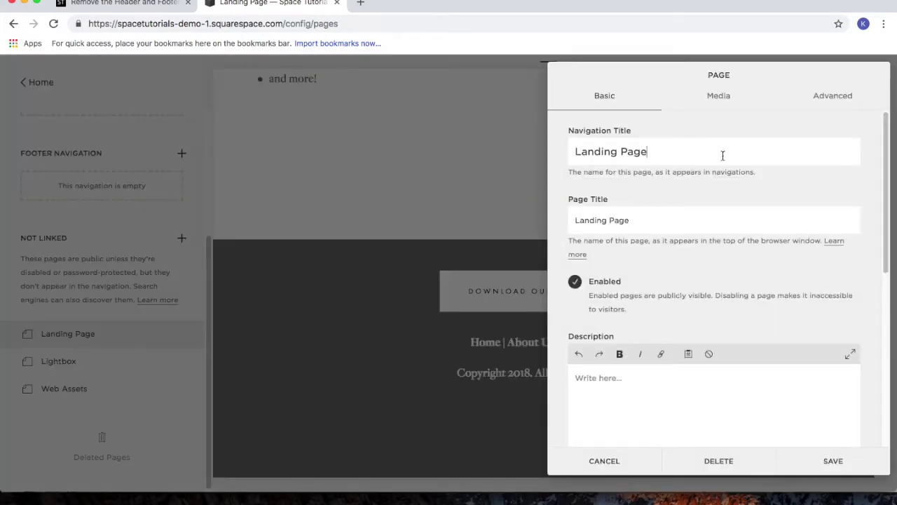
left_click(829, 110)
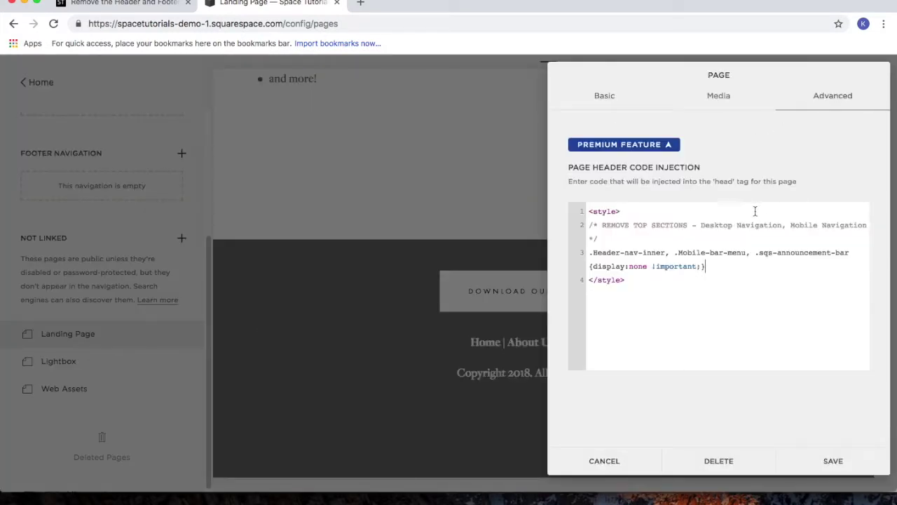
left_click(694, 266)
key("Return")
key("Return")
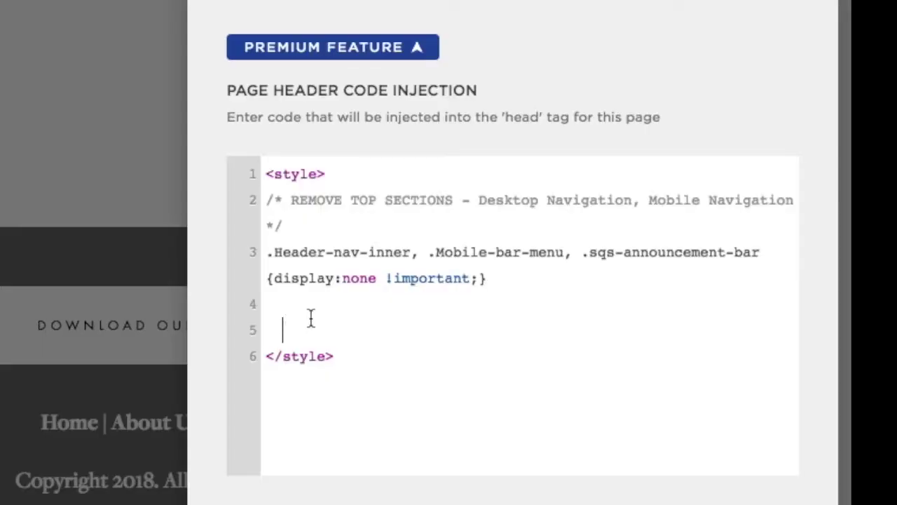
key("ctrl+v")
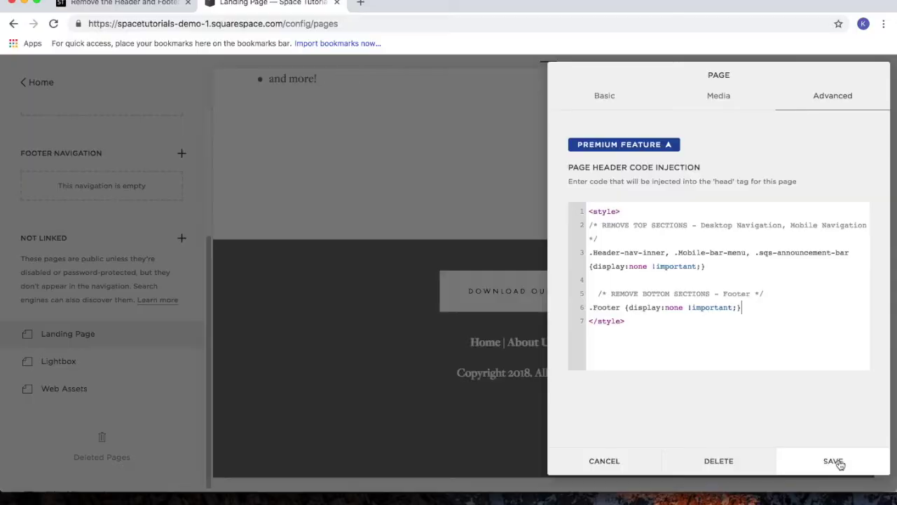
left_click(837, 460)
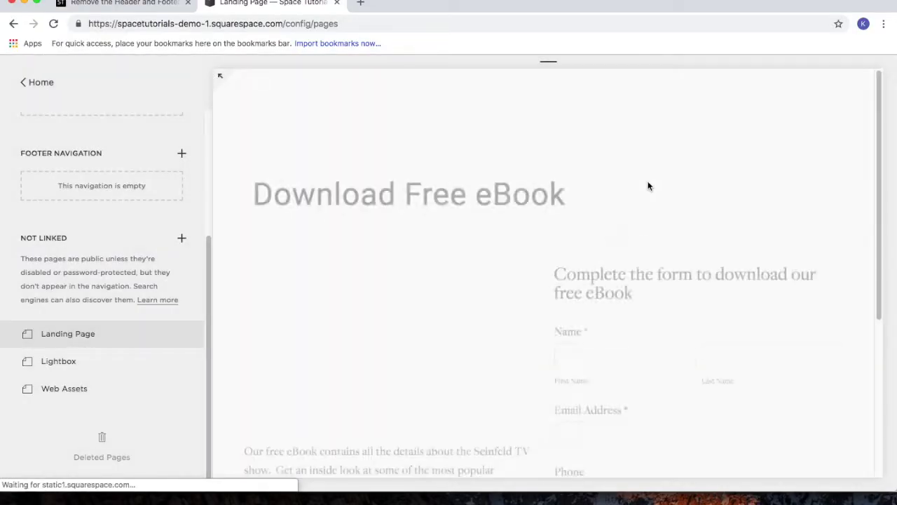
Check the bottom and the header area of the landing page preview
scroll(628, 203, "down", 4)
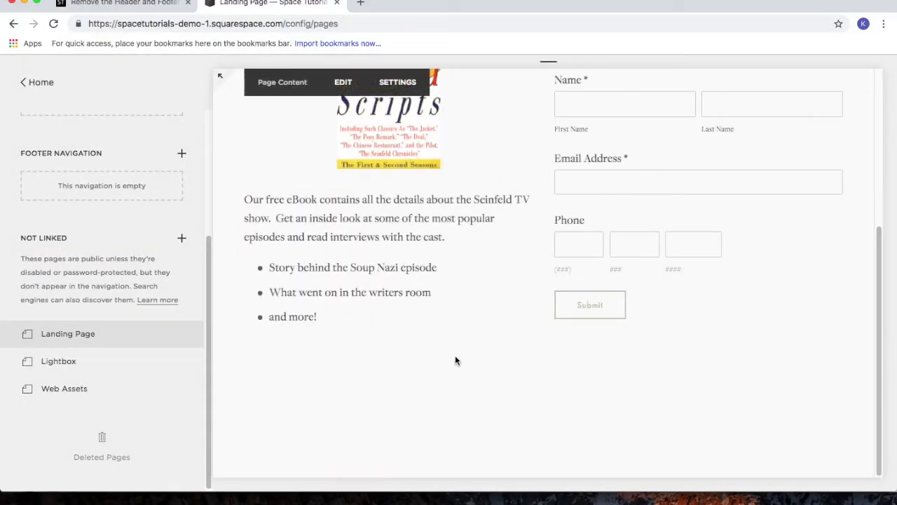
scroll(578, 359, "up", 4)
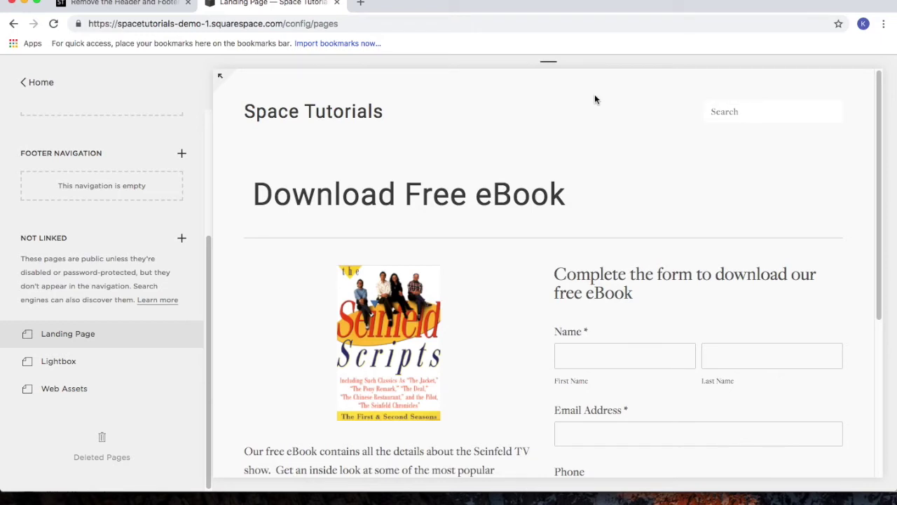
mouse_move(571, 151)
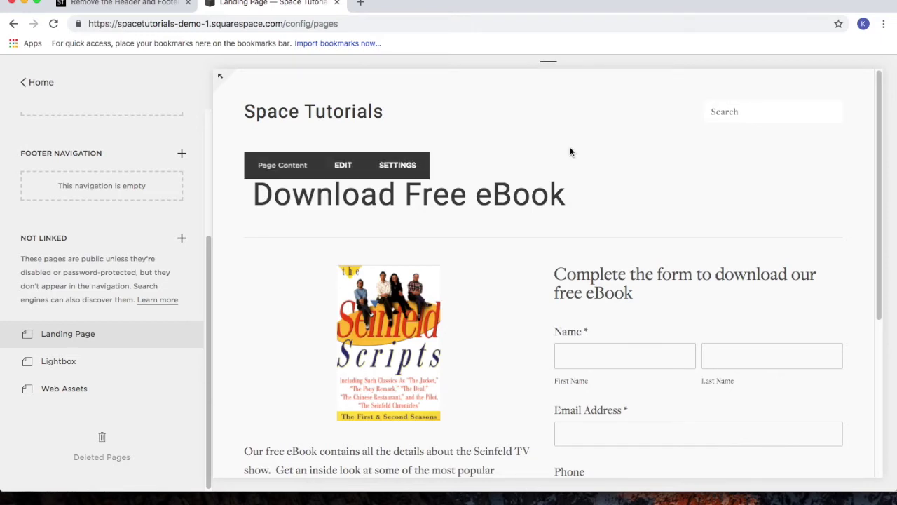